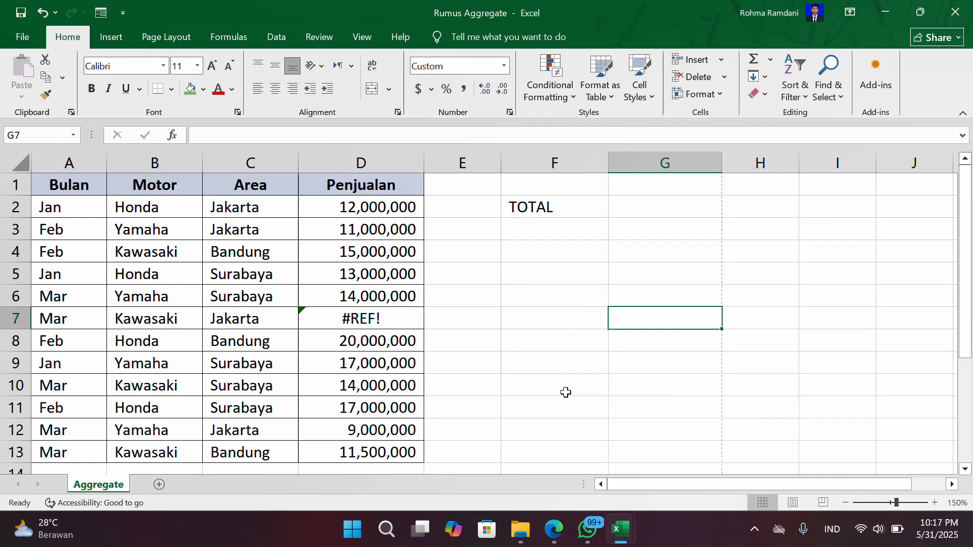
# - Examine the Penjualan values in column D, focusing on the error cell D7 and its neighbouring cells
pyautogui.scroll(-2, 556, 372)
pyautogui.scroll(2, 556, 372)
pyautogui.click(373, 207)
pyautogui.click(368, 226)
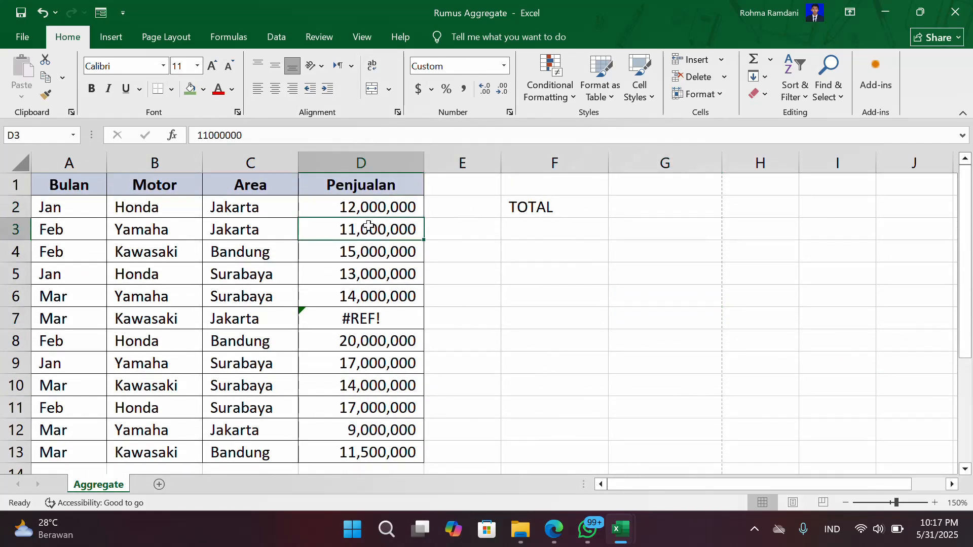
pyautogui.click(355, 316)
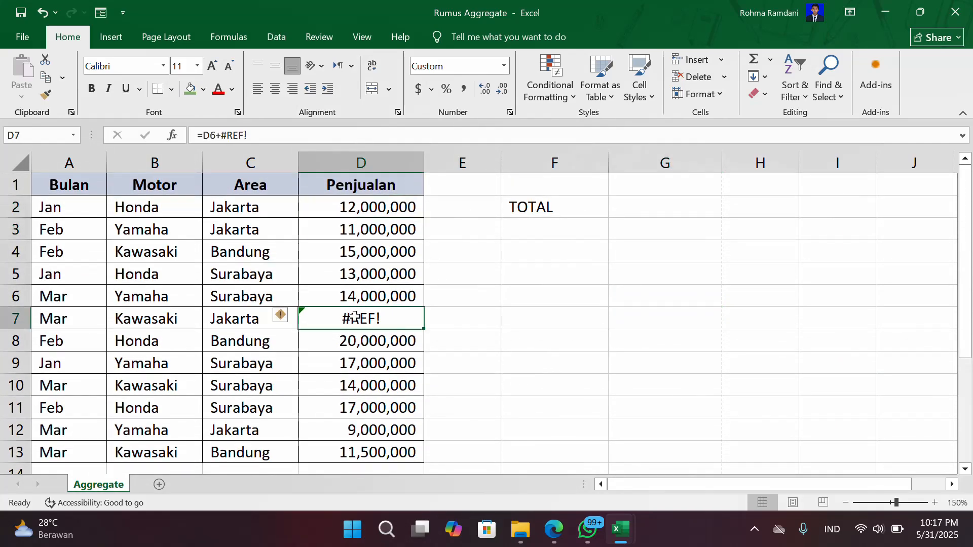
pyautogui.click(349, 344)
pyautogui.click(353, 318)
pyautogui.click(361, 334)
pyautogui.click(373, 304)
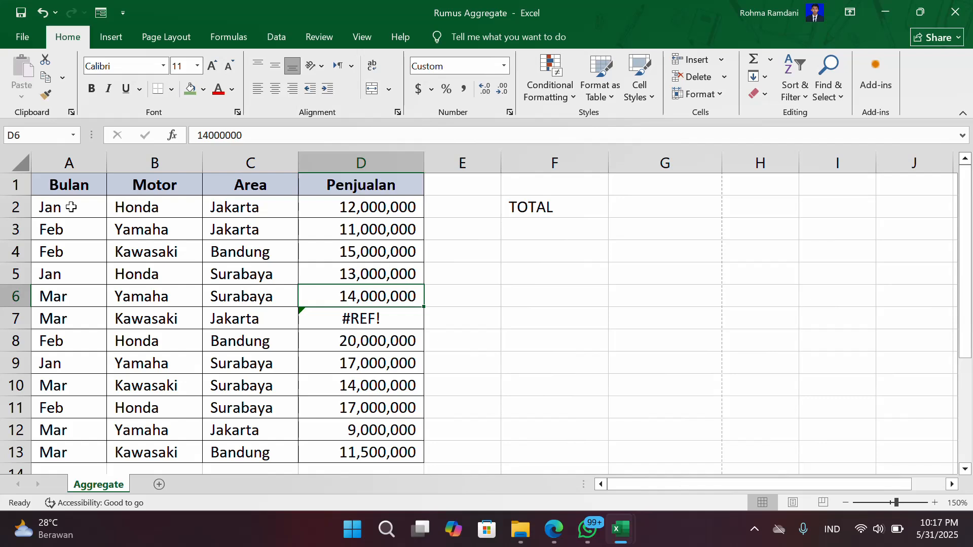
# - Review the table's Bulan, Motor, Area and Penjualan headers and the sales rows, including the formula in D7
pyautogui.click(72, 188)
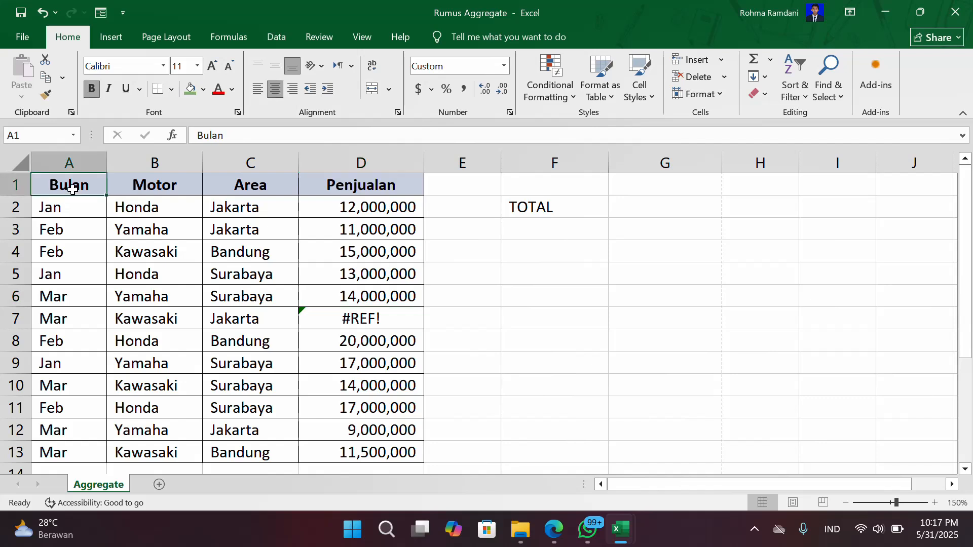
pyautogui.click(133, 205)
pyautogui.click(41, 192)
pyautogui.click(144, 189)
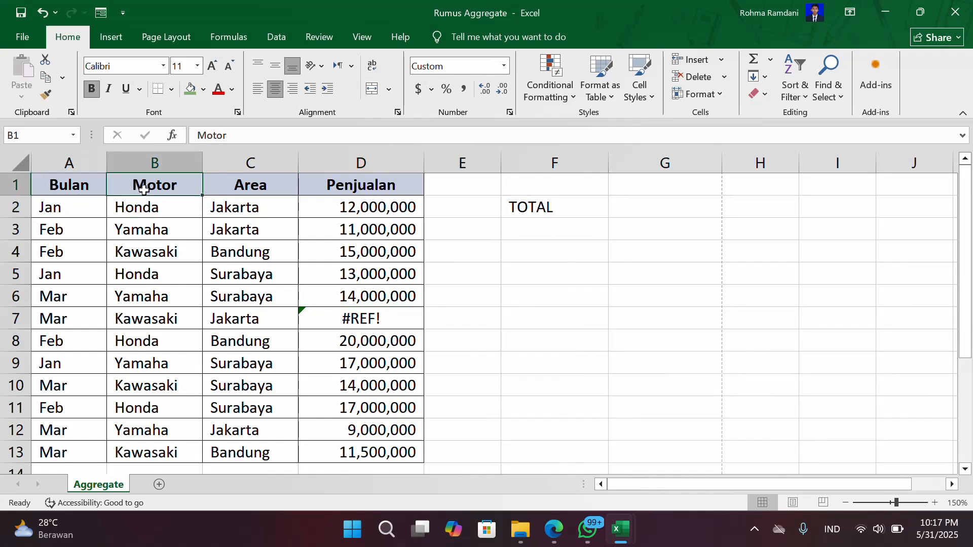
pyautogui.click(285, 202)
pyautogui.click(394, 186)
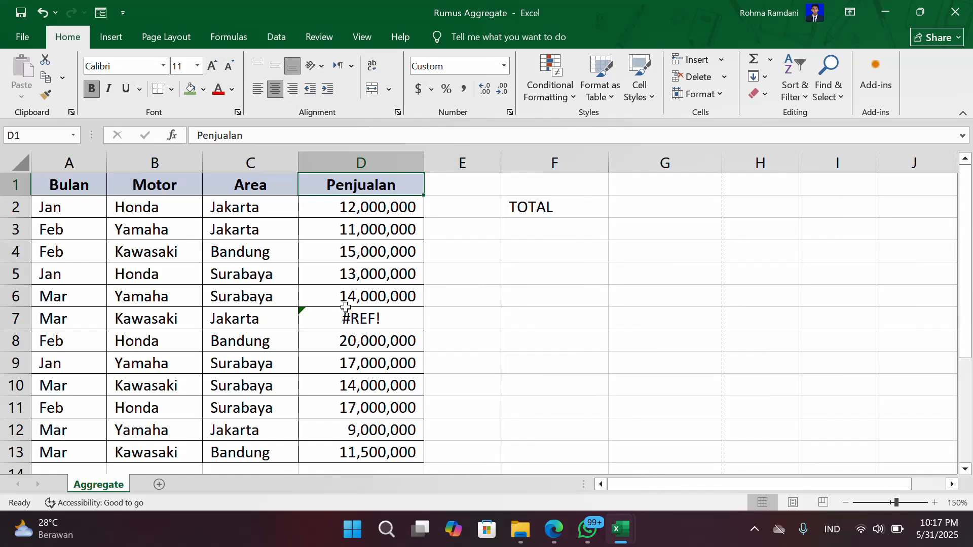
pyautogui.scroll(-1, 378, 234)
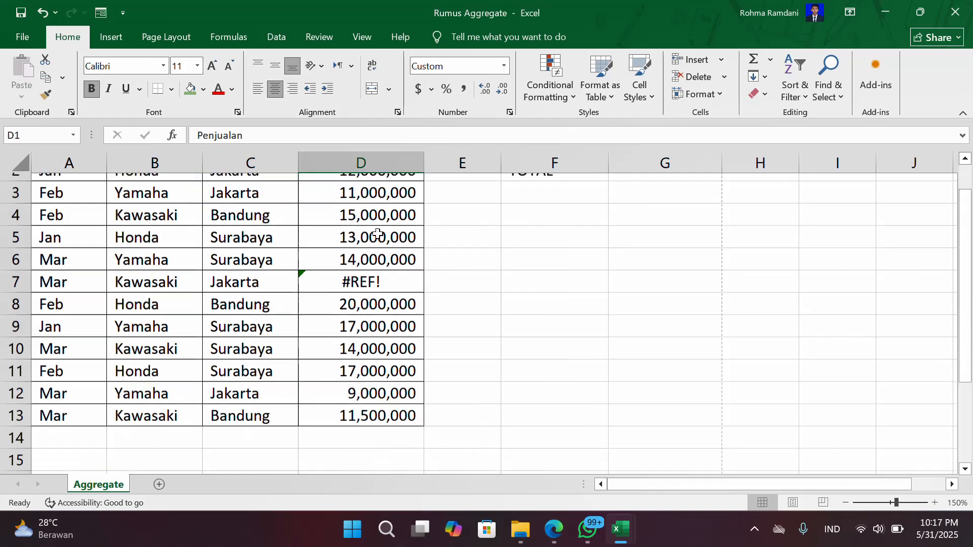
pyautogui.scroll(-3, 378, 234)
pyautogui.scroll(3, 377, 228)
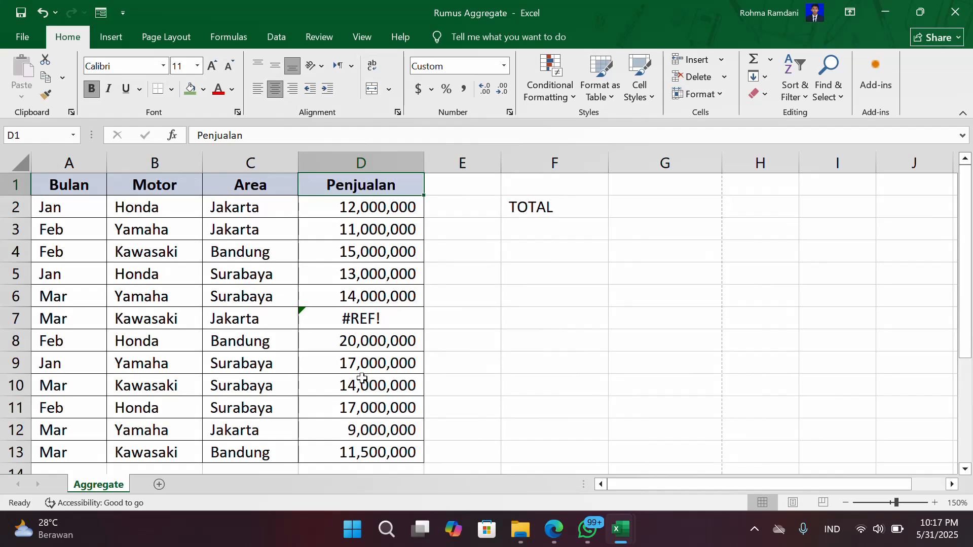
pyautogui.click(361, 318)
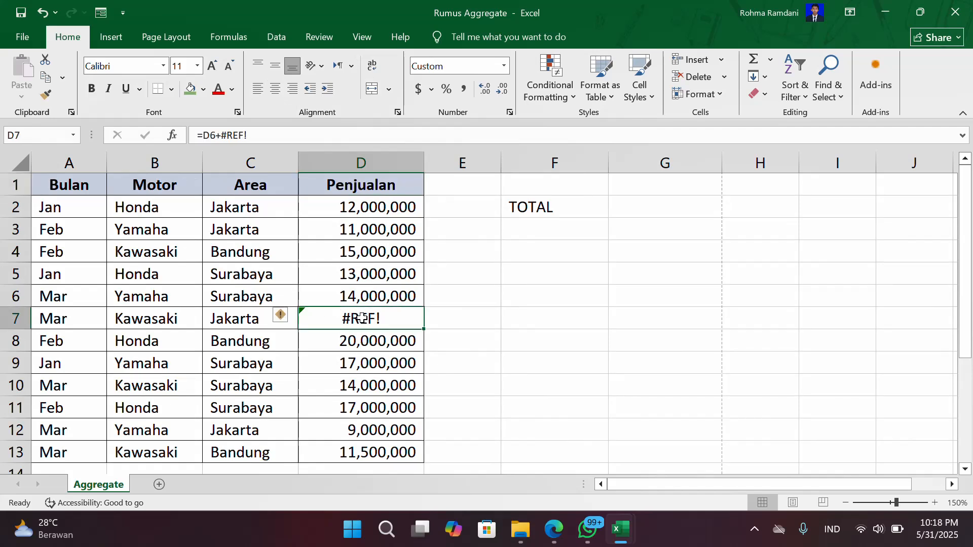
pyautogui.click(374, 348)
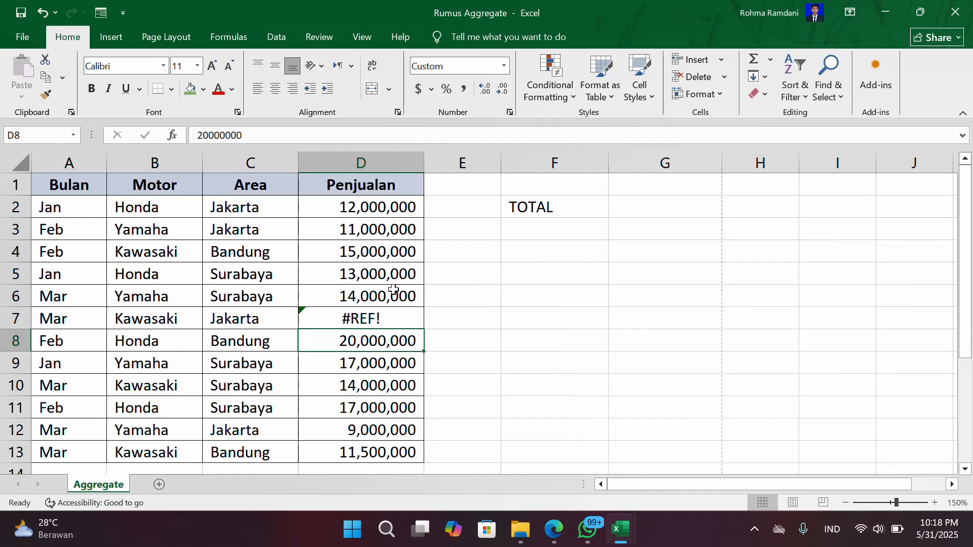
pyautogui.scroll(-1, 393, 301)
pyautogui.scroll(1, 389, 287)
# - Try to total the Penjualan values in G2 with the formula =SUM(D2:D13), and inspect the cell
pyautogui.click(631, 209)
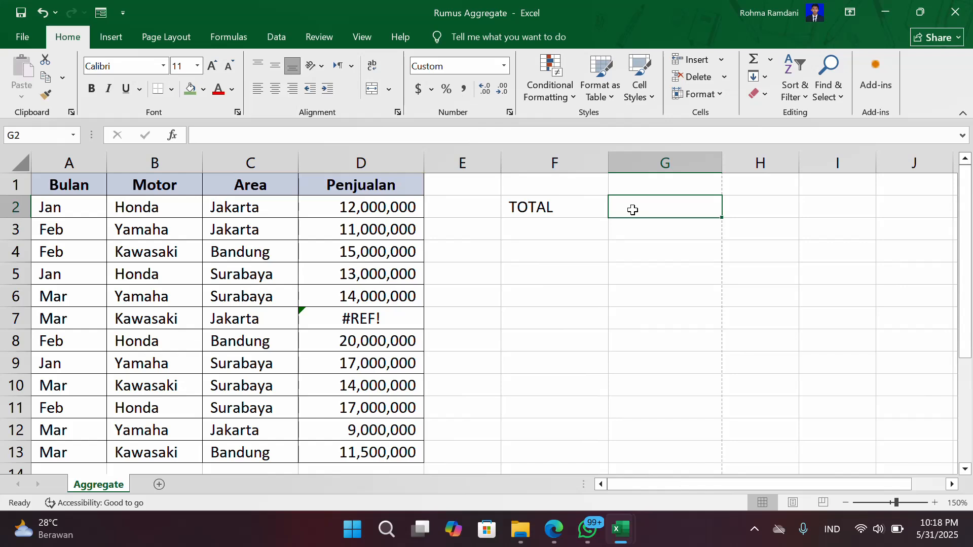
pyautogui.write('=')
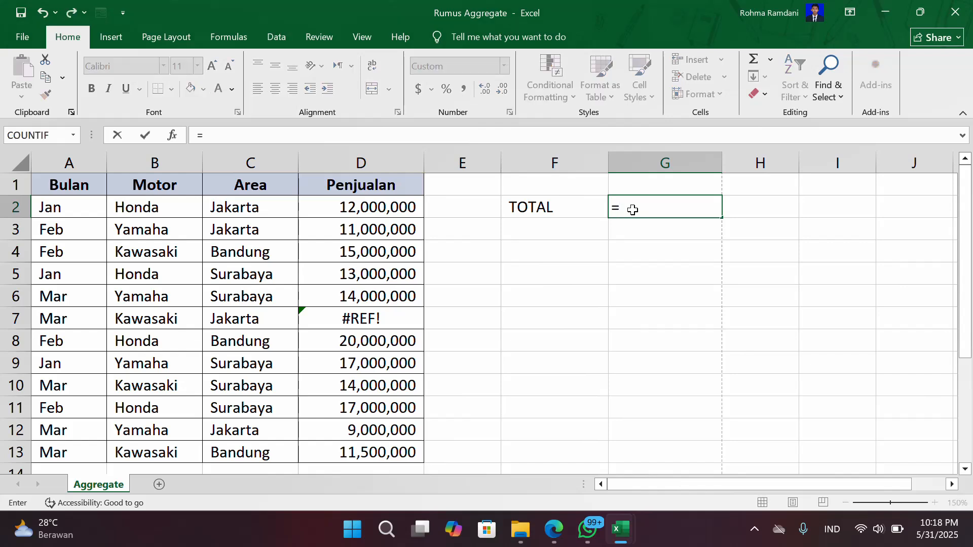
pyautogui.write('SUM(')
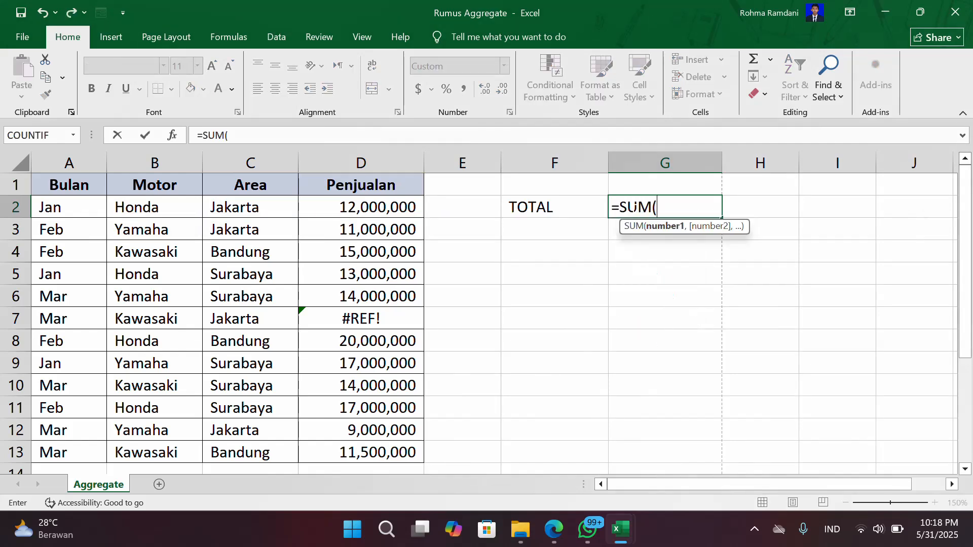
pyautogui.moveTo(417, 210); pyautogui.dragTo(354, 452)
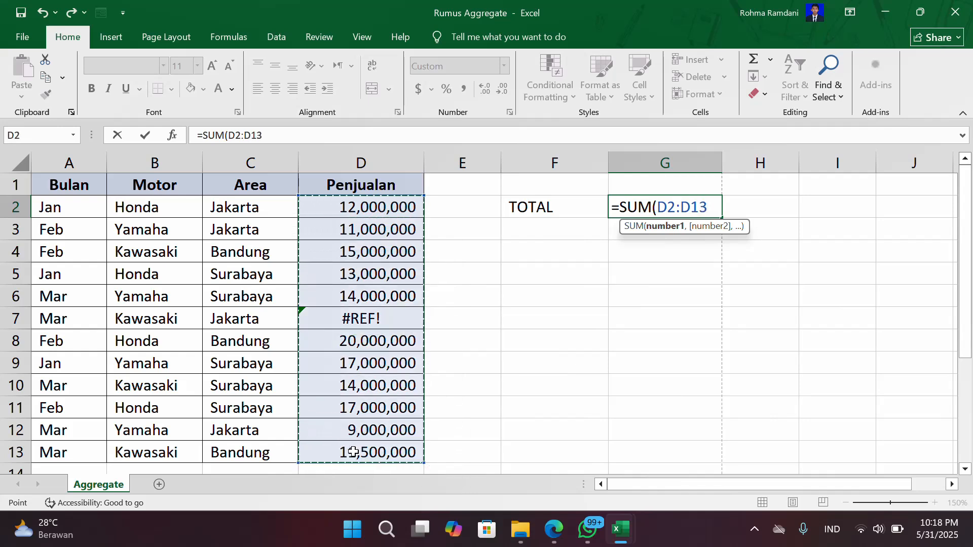
pyautogui.write(')')
pyautogui.press('Return')
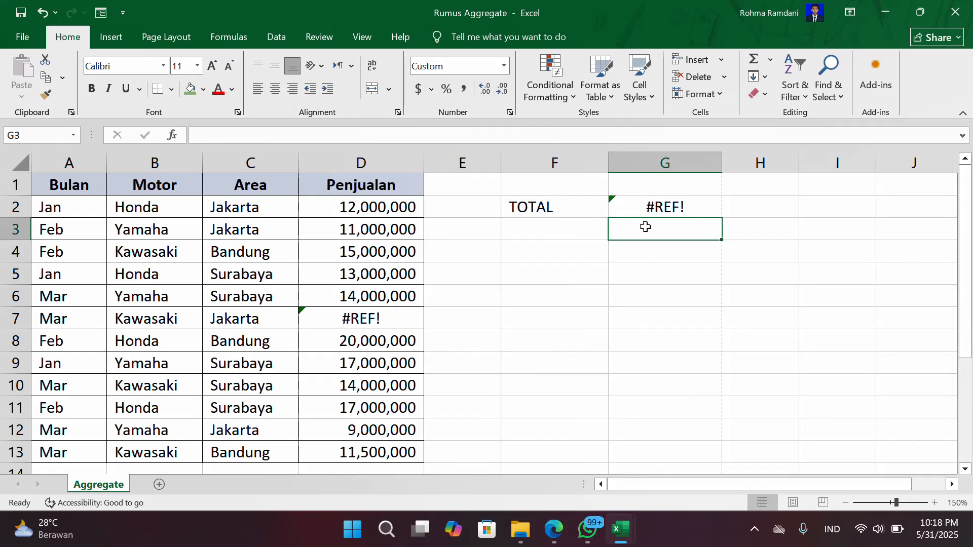
pyautogui.click(651, 200)
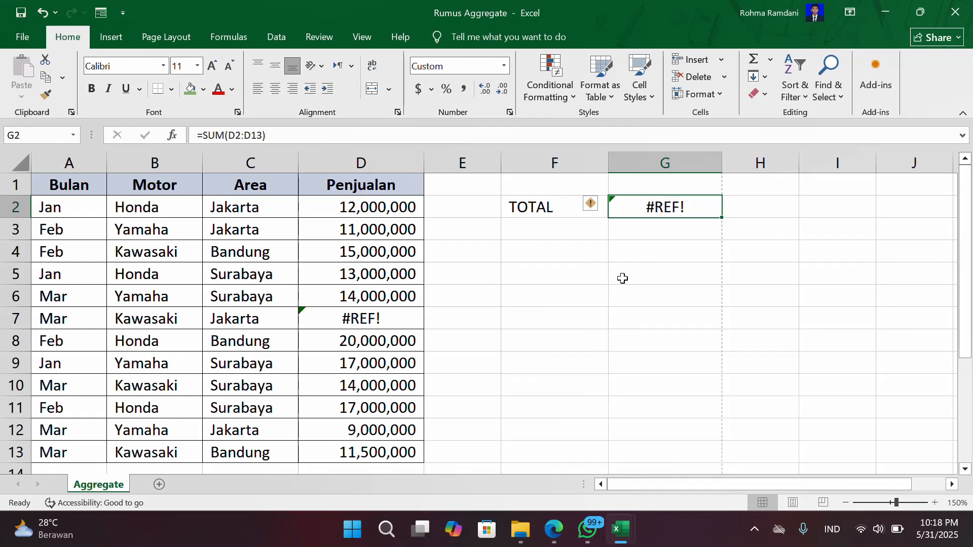
# - Clear the SUM formula from the TOTAL cell G2 and return to that cell
pyautogui.press('Delete')
pyautogui.click(616, 301)
pyautogui.press('Up')
pyautogui.press('Up')
pyautogui.press('Up')
pyautogui.press('Up')
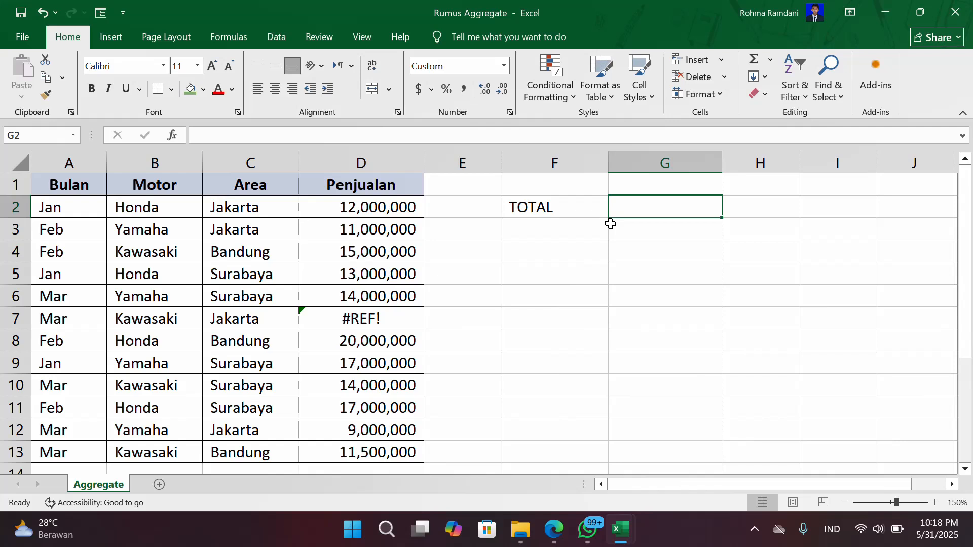
# - Start an AGGREGATE formula in G2 with function number 9 - SUM
pyautogui.write('=')
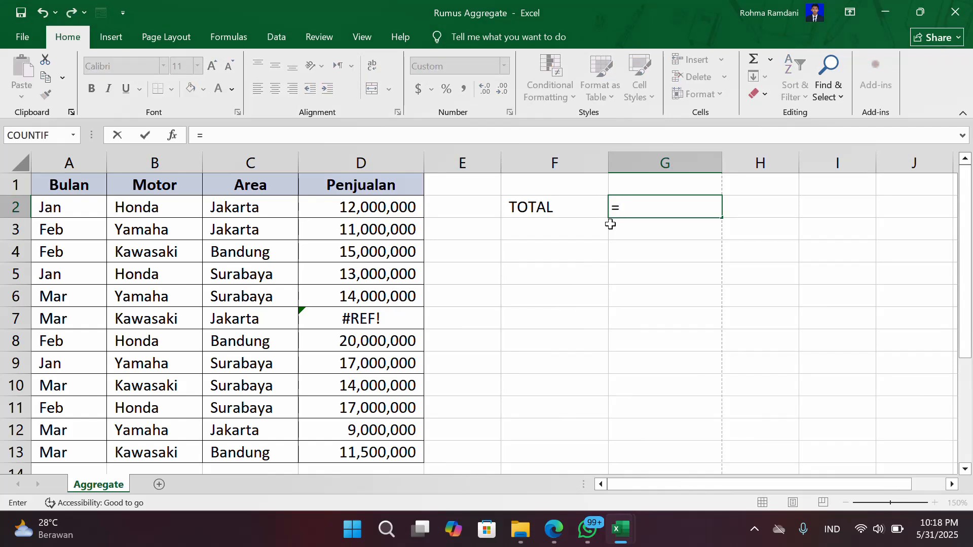
pyautogui.write('agg')
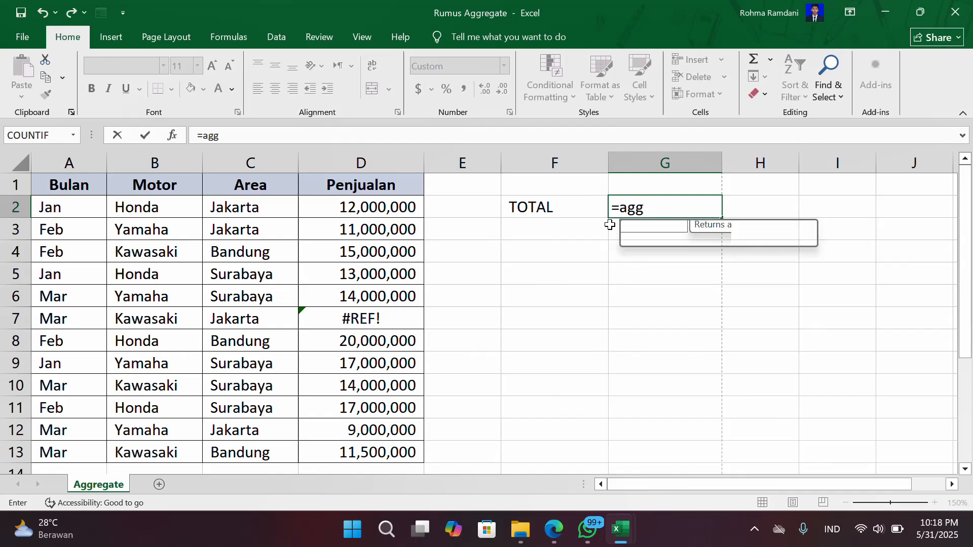
pyautogui.press('Tab')
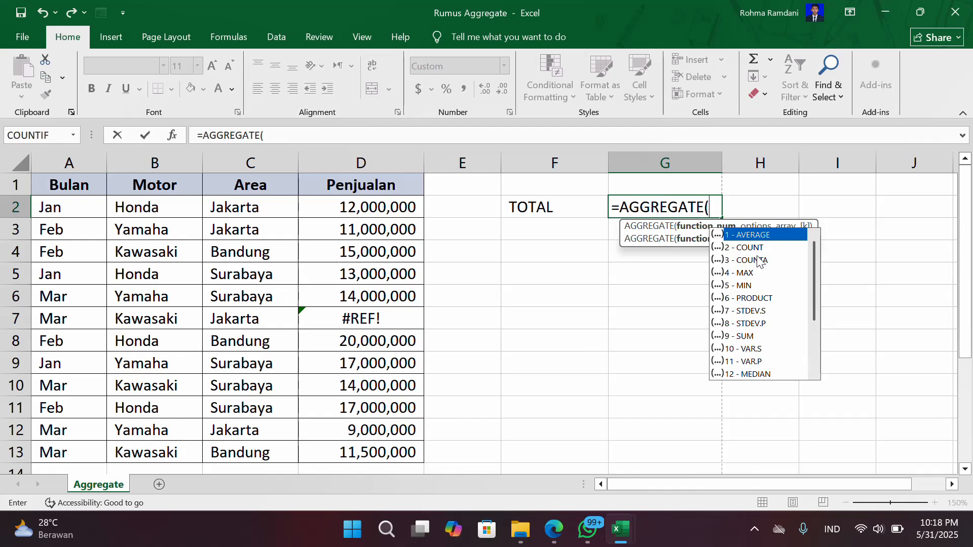
pyautogui.scroll(-3, 775, 304)
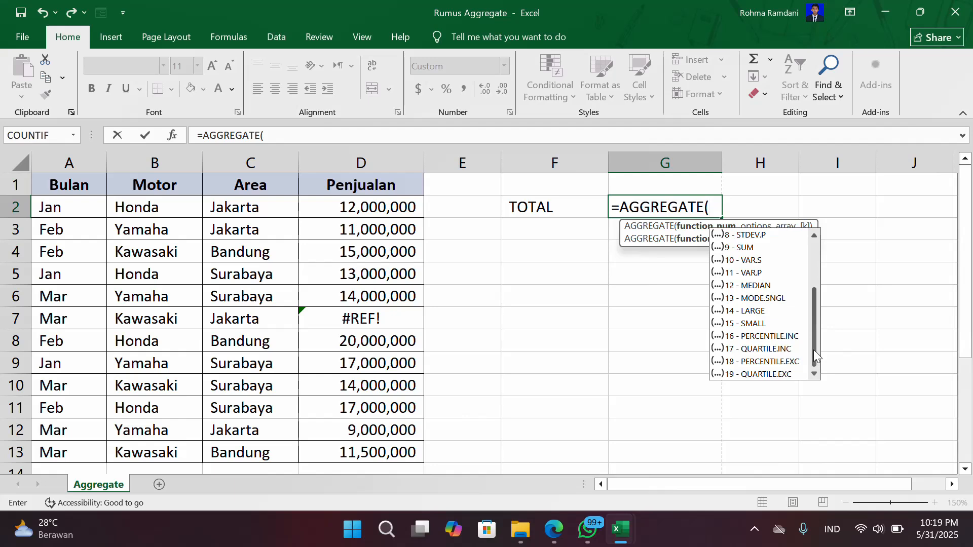
pyautogui.moveTo(814, 355); pyautogui.dragTo(820, 296)
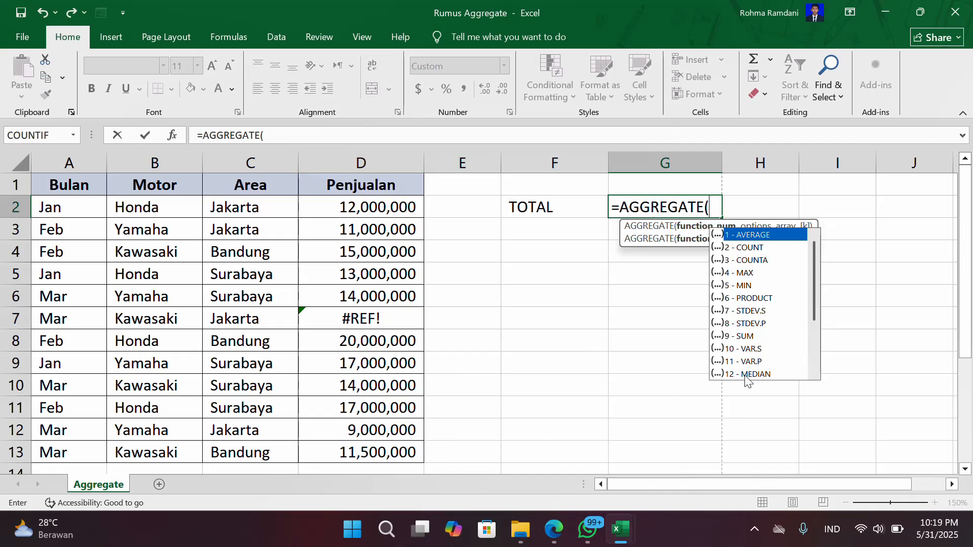
pyautogui.doubleClick(740, 336)
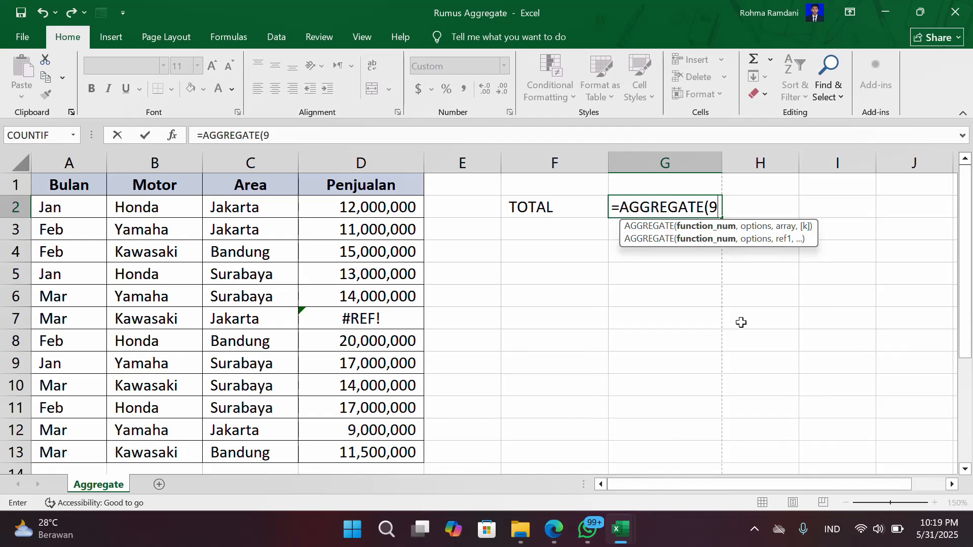
# - Complete the AGGREGATE formula with option 7 - Ignore hidden rows and error values and the Penjualan range D2:D13
pyautogui.write(',')
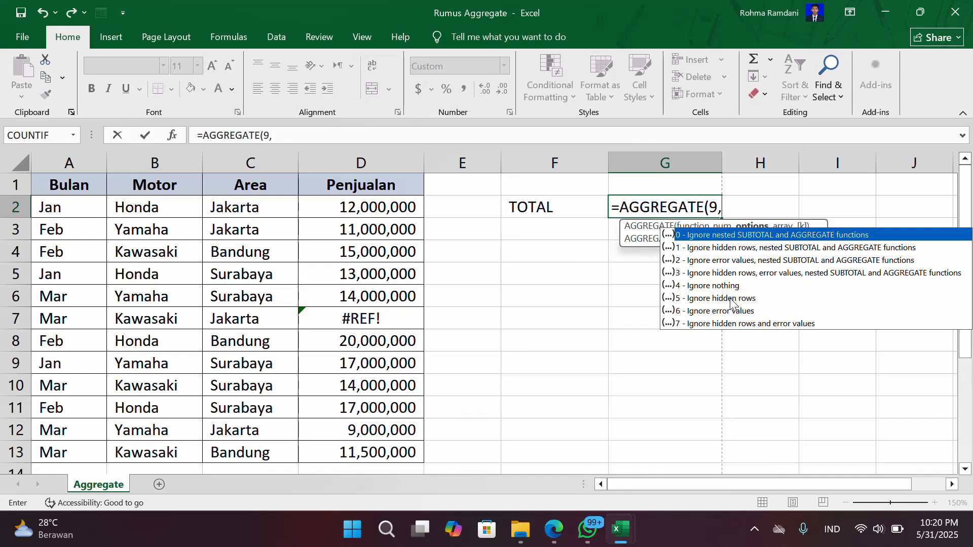
pyautogui.click(688, 325)
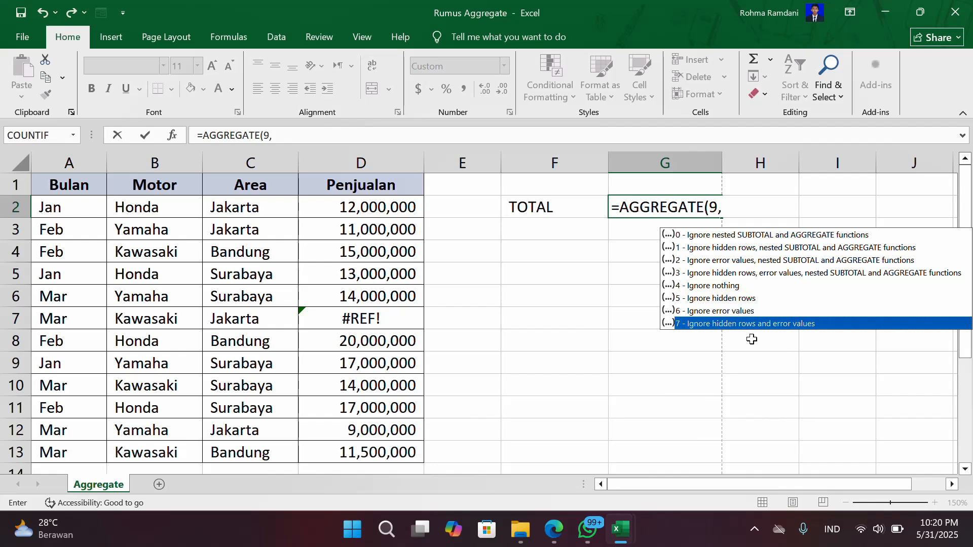
pyautogui.doubleClick(787, 324)
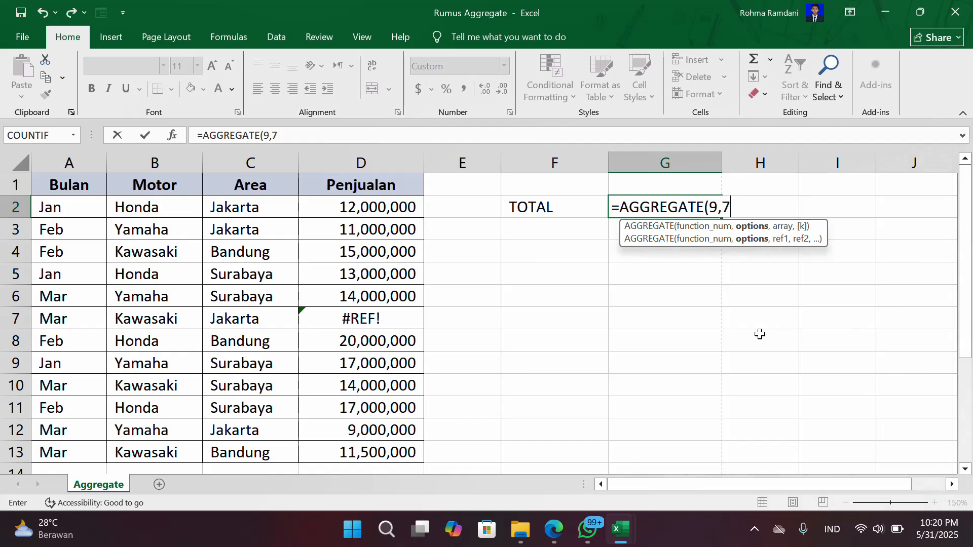
pyautogui.write(',')
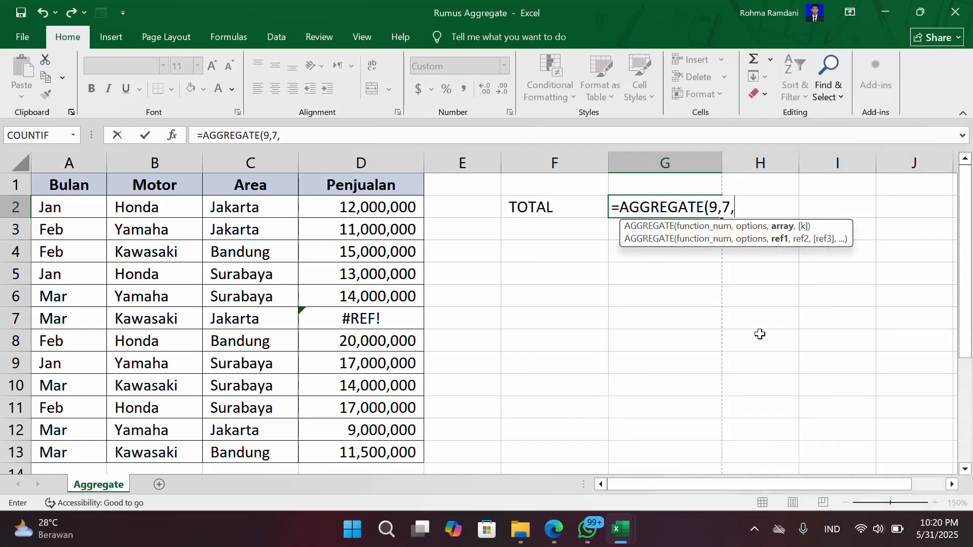
pyautogui.click(333, 204)
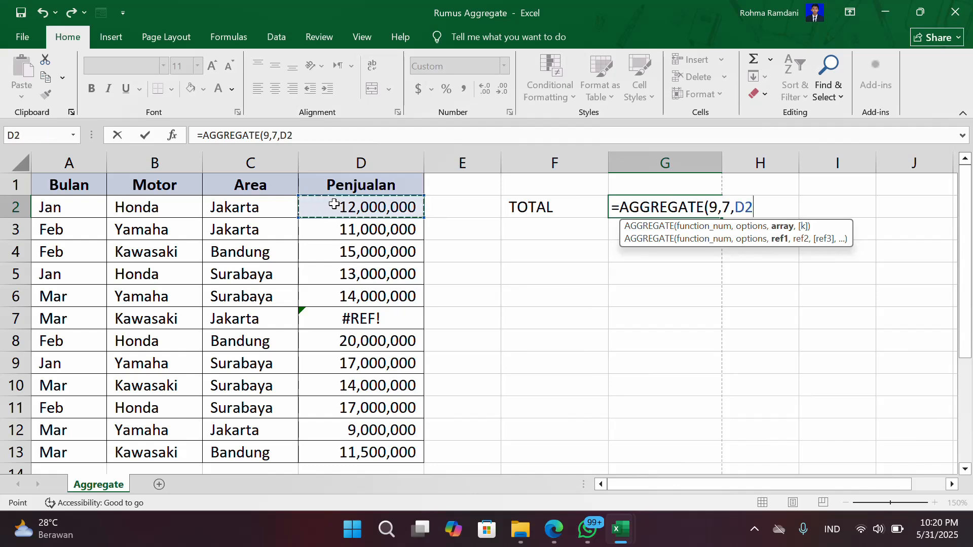
pyautogui.hotkey('ctrl', 'shift', 'Down')
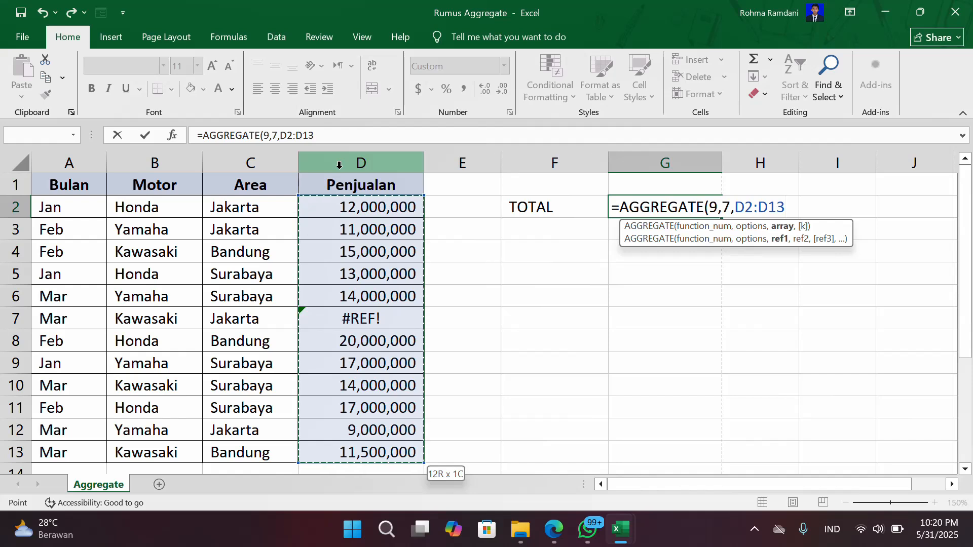
pyautogui.write(')')
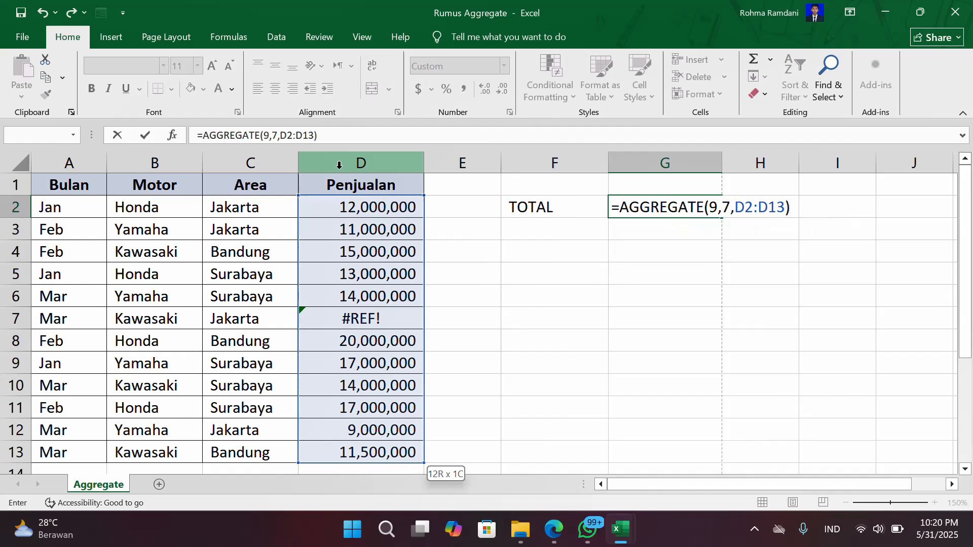
pyautogui.press('Return')
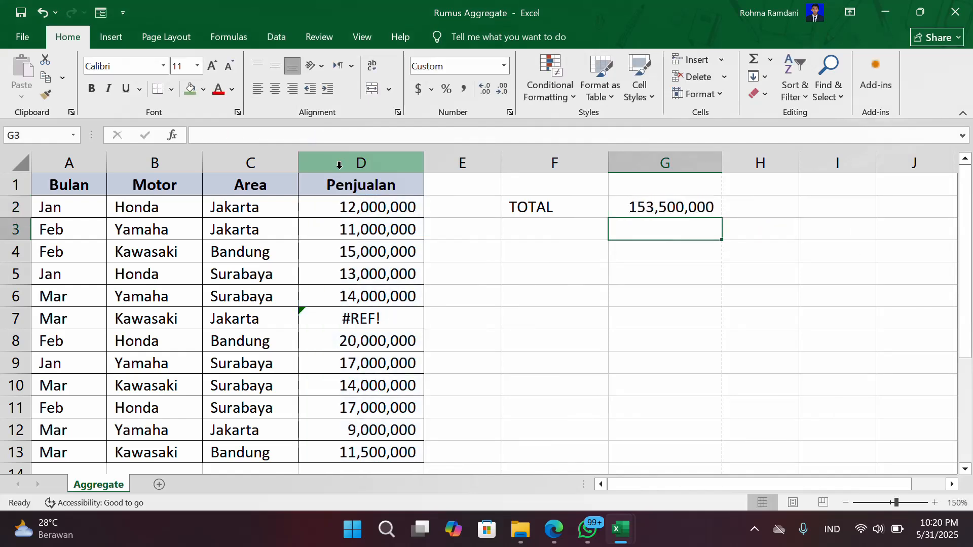
# - Check the AGGREGATE formula in G2 against the error cell D7 in the Penjualan column
pyautogui.click(637, 209)
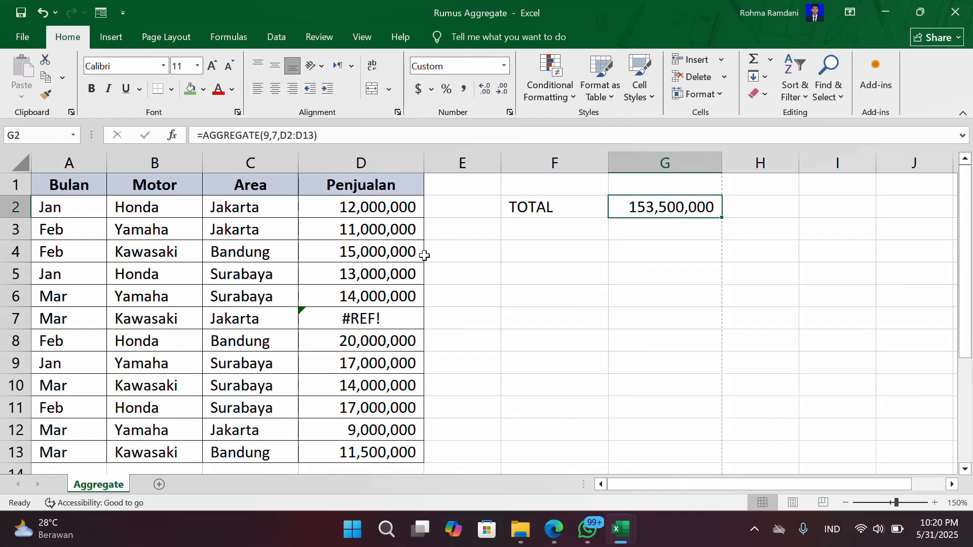
pyautogui.click(670, 250)
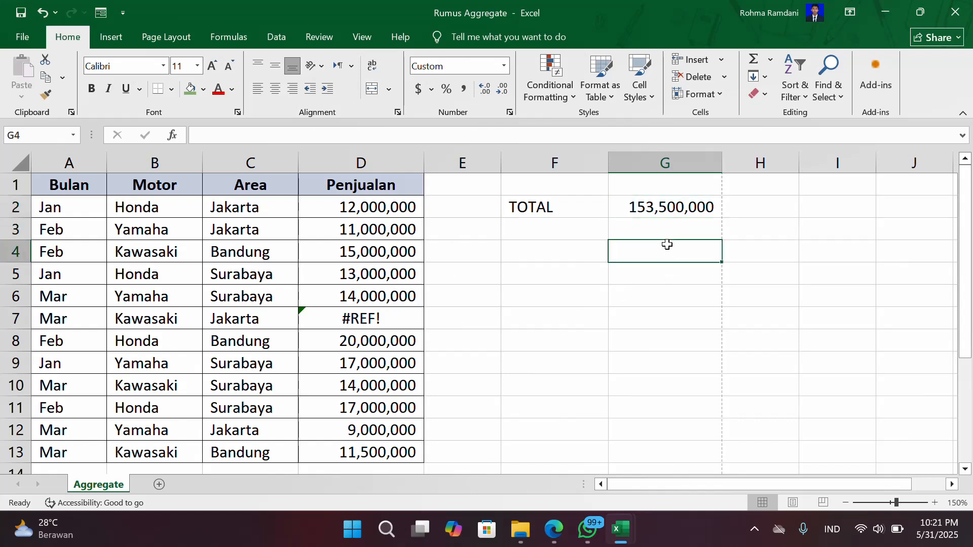
pyautogui.click(649, 210)
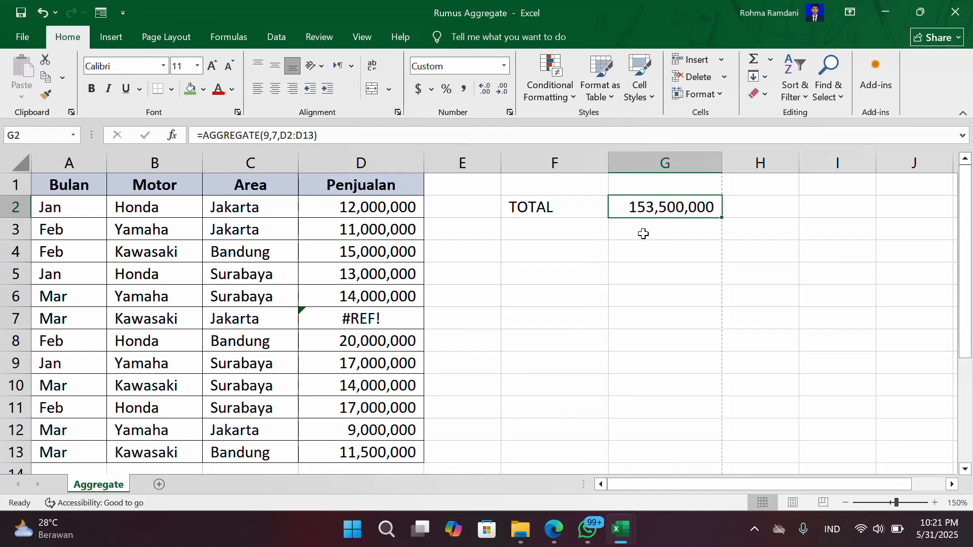
pyautogui.click(380, 317)
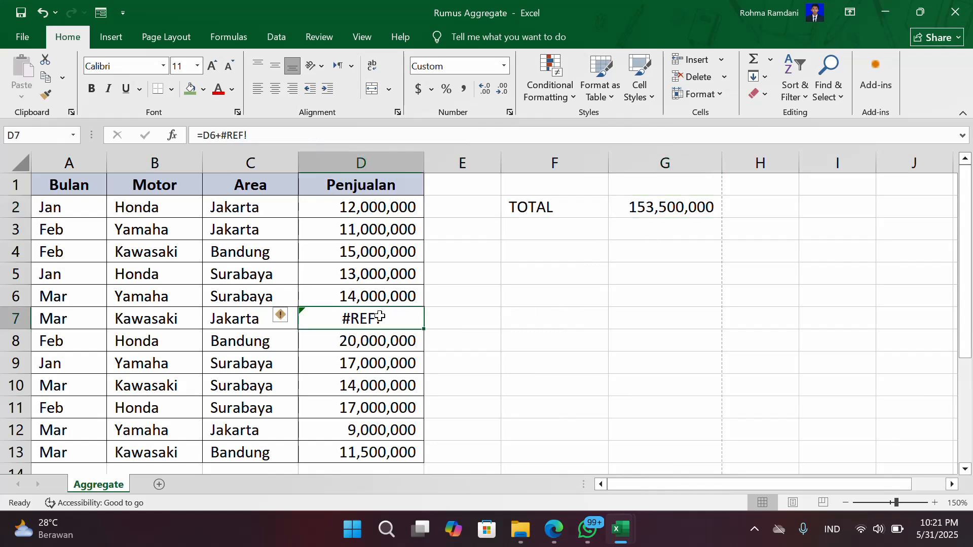
pyautogui.click(382, 339)
pyautogui.click(383, 316)
pyautogui.scroll(-2, 384, 316)
pyautogui.scroll(2, 383, 316)
pyautogui.click(94, 335)
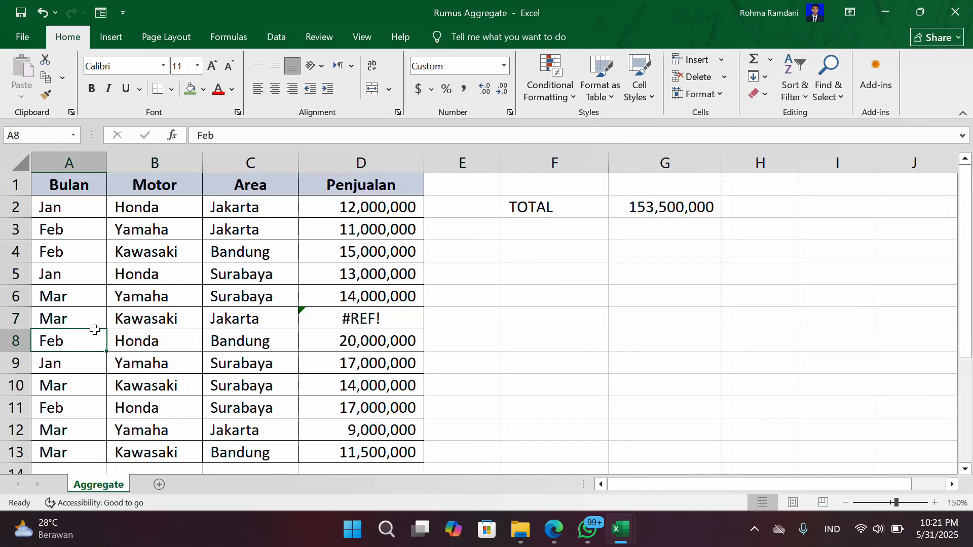
pyautogui.click(85, 304)
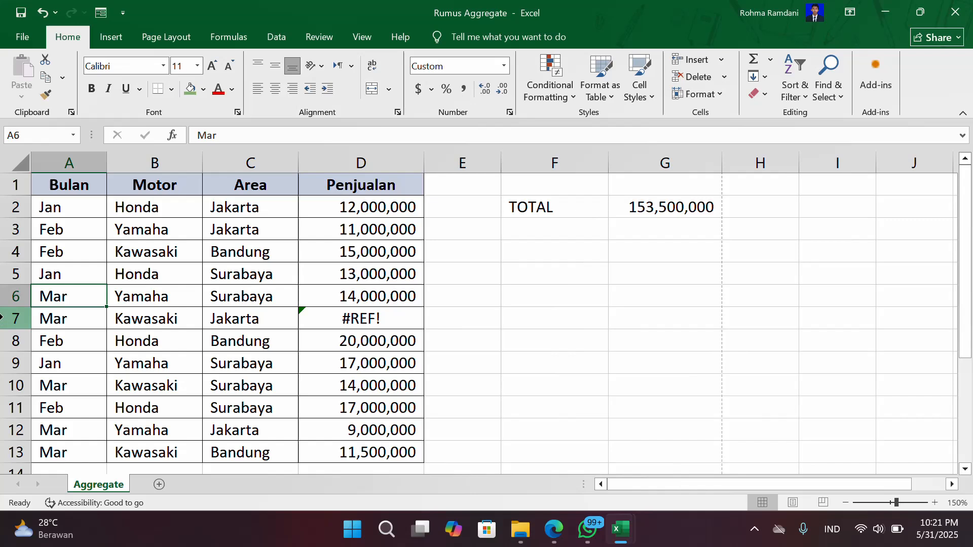
# - Hide rows 7 and 8 of the sales table to test the AGGREGATE total
pyautogui.moveTo(3, 318); pyautogui.dragTo(37, 333)
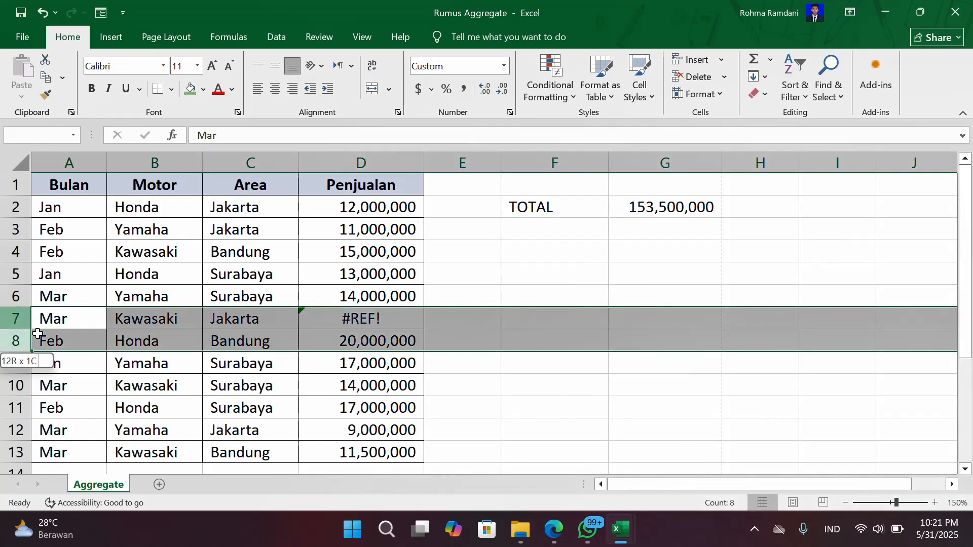
pyautogui.rightClick(9, 317)
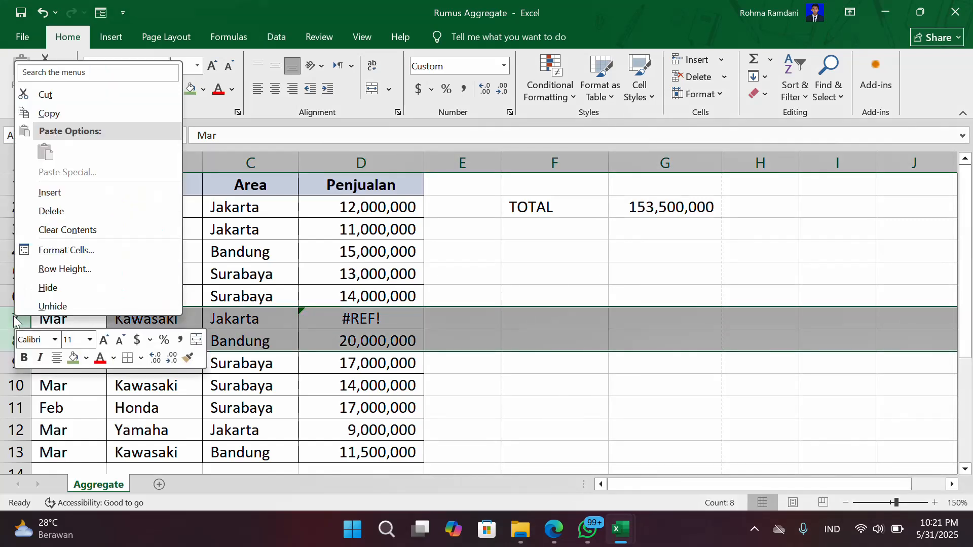
pyautogui.click(62, 292)
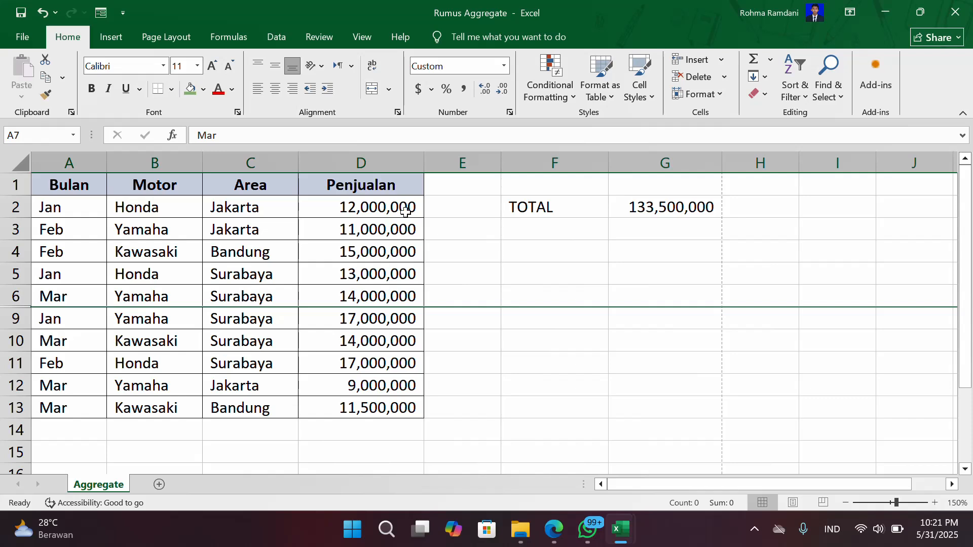
# - Examine the TOTAL in G2 against the visible Penjualan values while rows 7 and 8 are hidden
pyautogui.moveTo(388, 207); pyautogui.dragTo(389, 363)
pyautogui.click(389, 340)
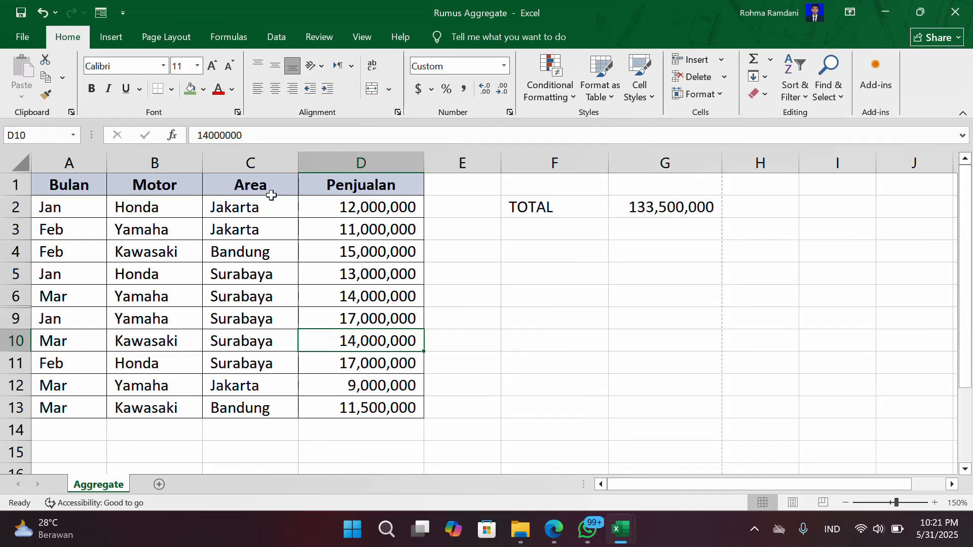
pyautogui.click(282, 186)
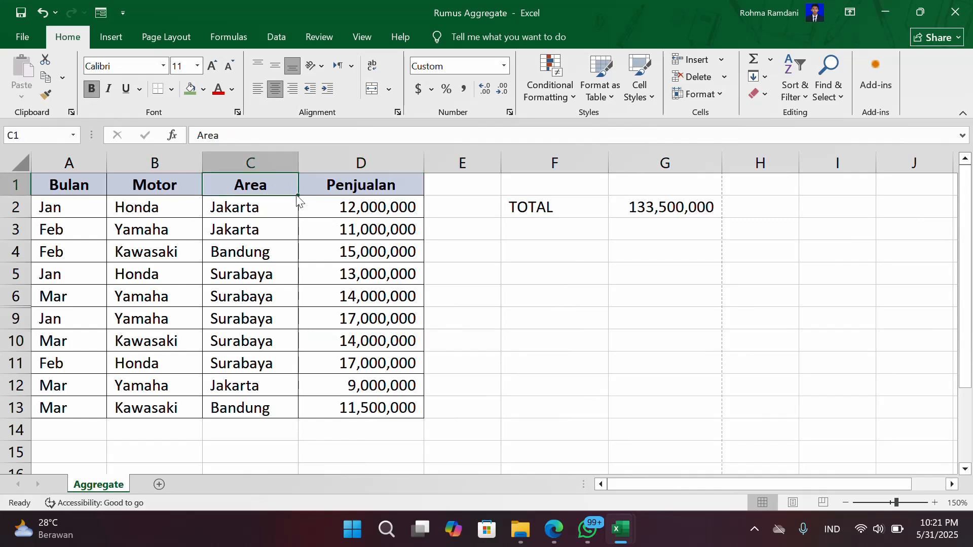
pyautogui.scroll(-3, 336, 359)
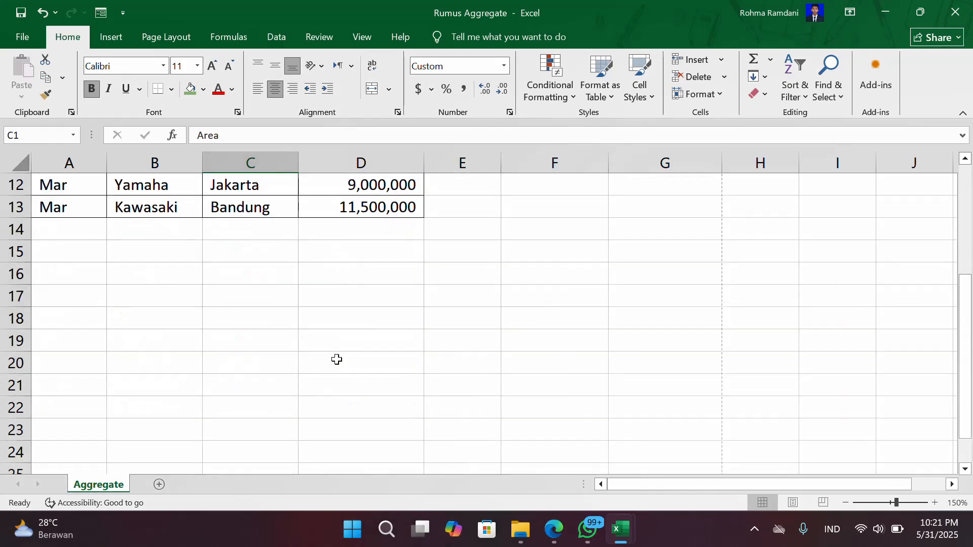
pyautogui.scroll(3, 337, 359)
pyautogui.click(181, 191)
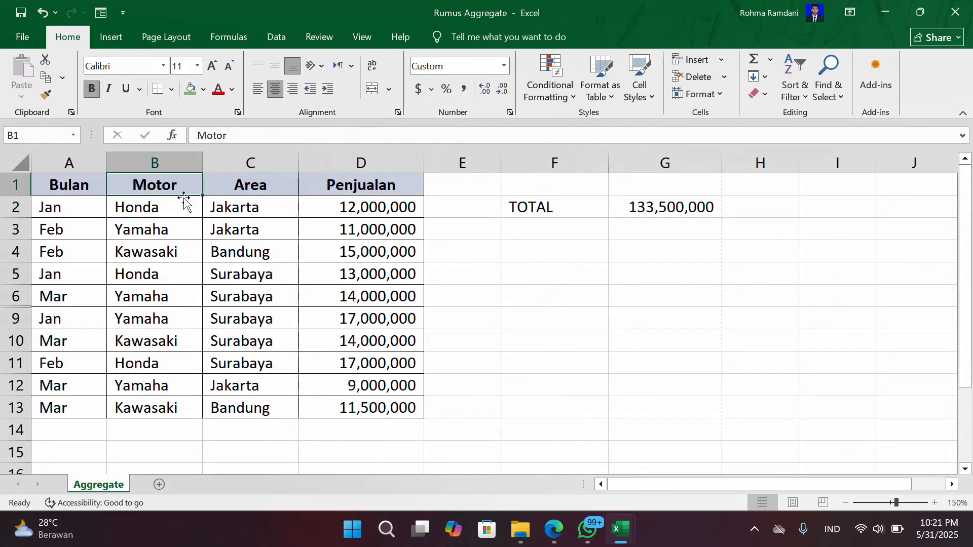
pyautogui.click(200, 228)
pyautogui.click(248, 243)
pyautogui.click(408, 226)
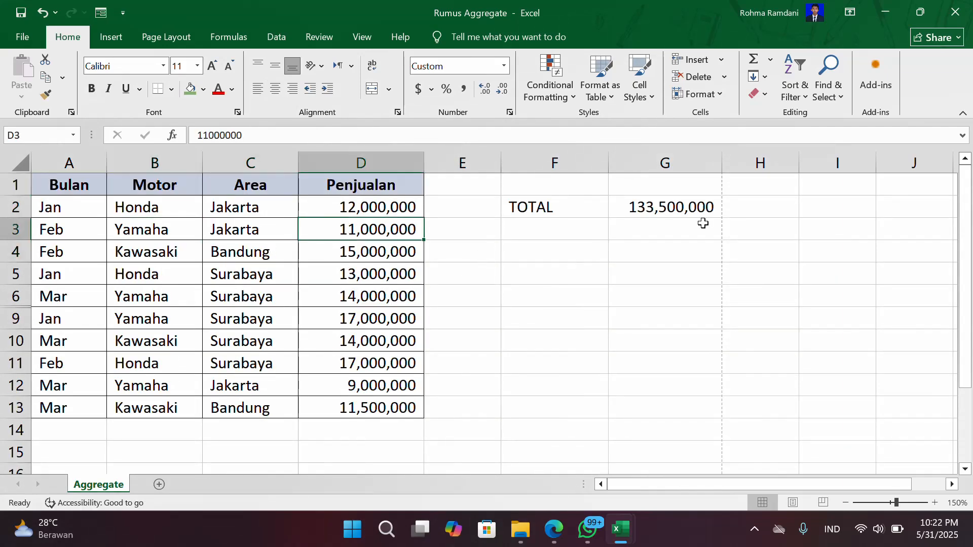
# - Undo the hiding of rows 7 and 8 and clear the row selection
pyautogui.hotkey('ctrl', 'z')
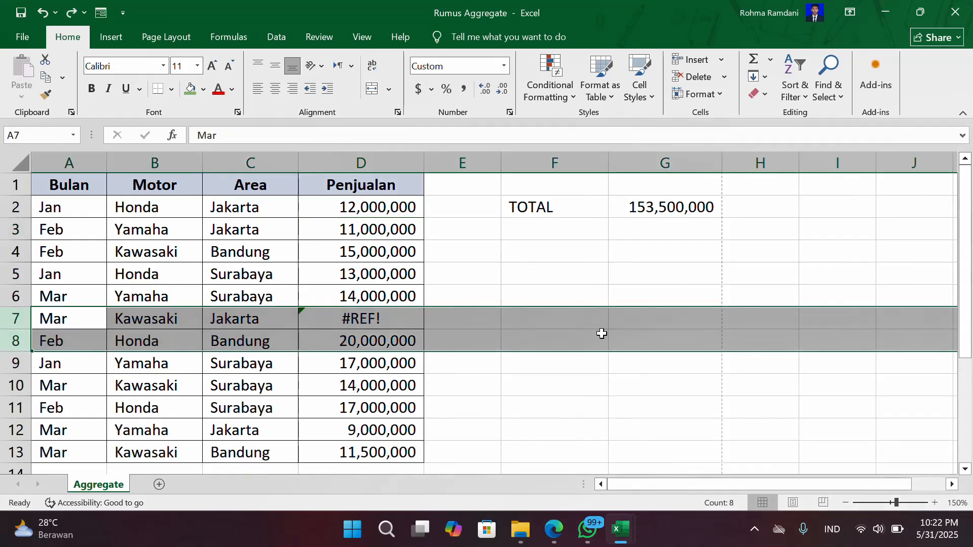
pyautogui.click(599, 334)
pyautogui.scroll(-1, 665, 297)
pyautogui.scroll(1, 666, 297)
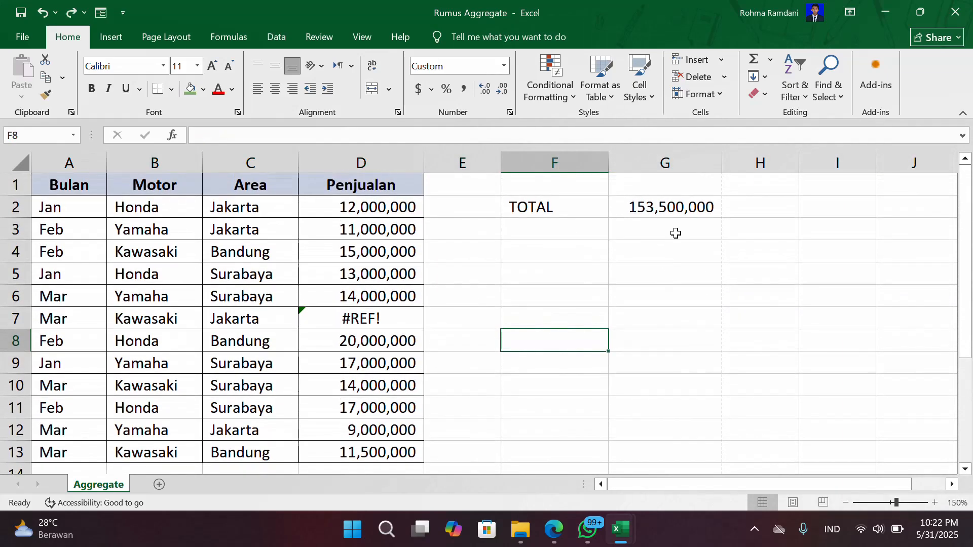
# - Overwrite the TOTAL cell G2 with a new AGGREGATE formula using function number 9 - SUM
pyautogui.click(678, 204)
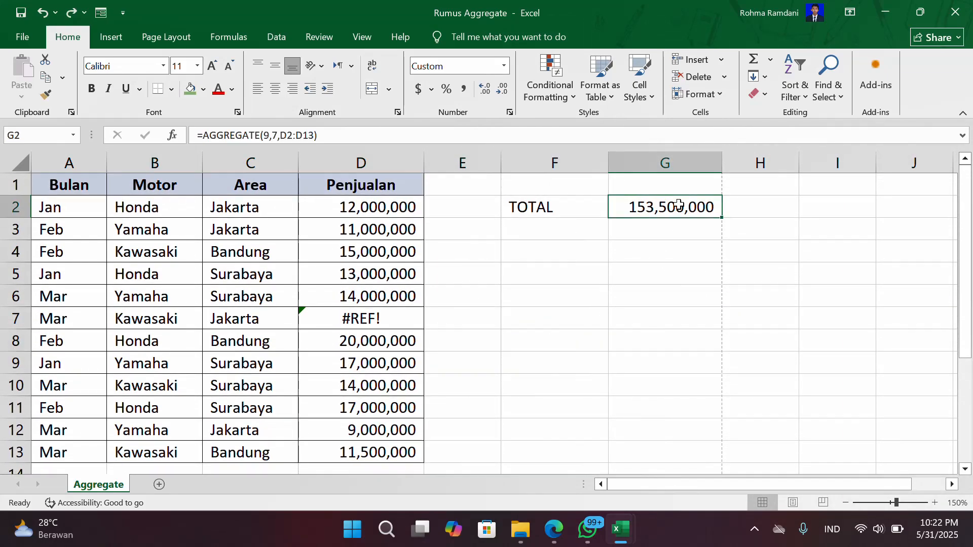
pyautogui.write('=agg')
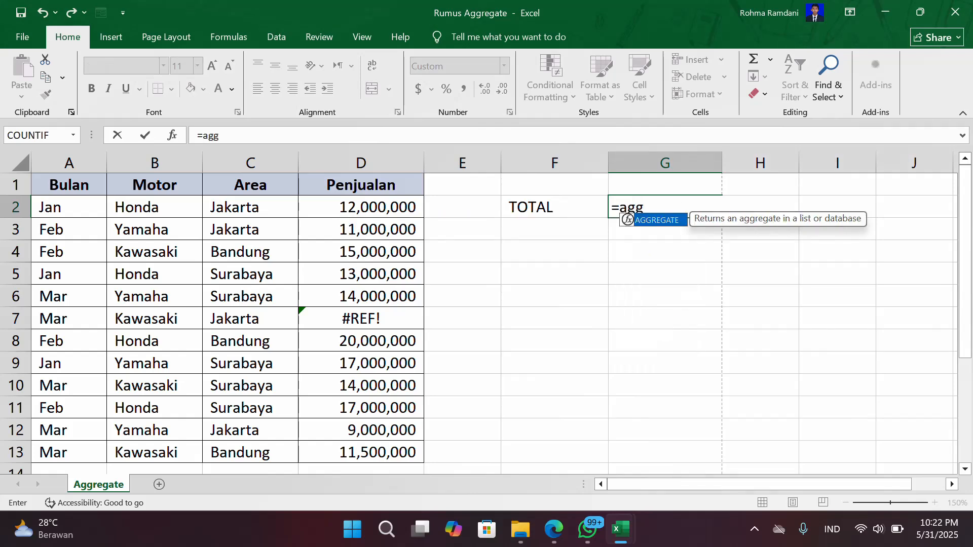
pyautogui.press('Tab')
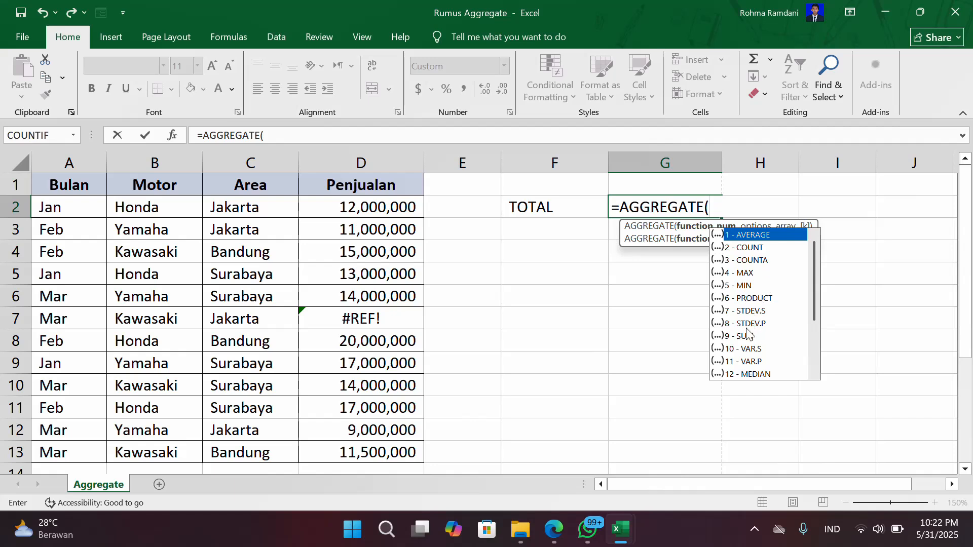
pyautogui.scroll(-3, 748, 335)
pyautogui.scroll(3, 762, 352)
pyautogui.click(753, 337)
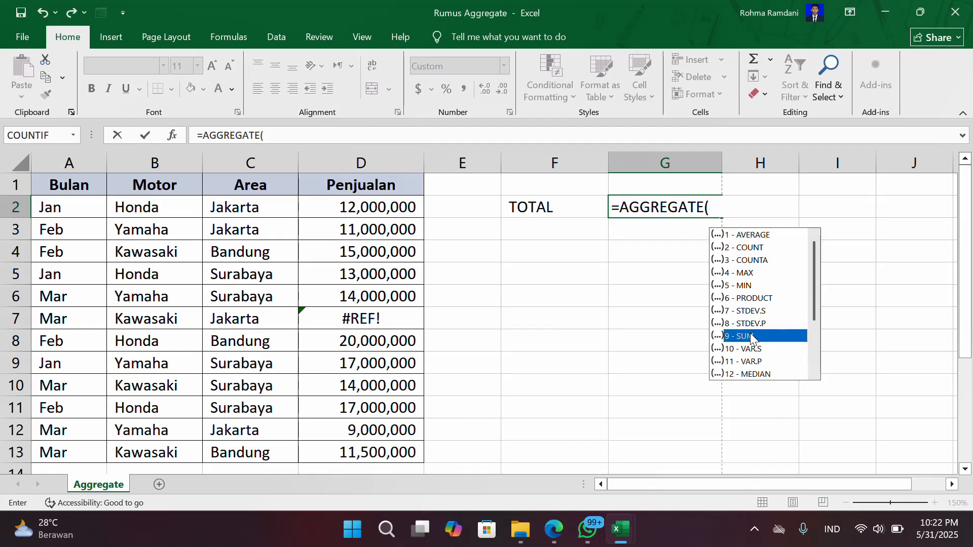
pyautogui.doubleClick(752, 337)
pyautogui.write(',')
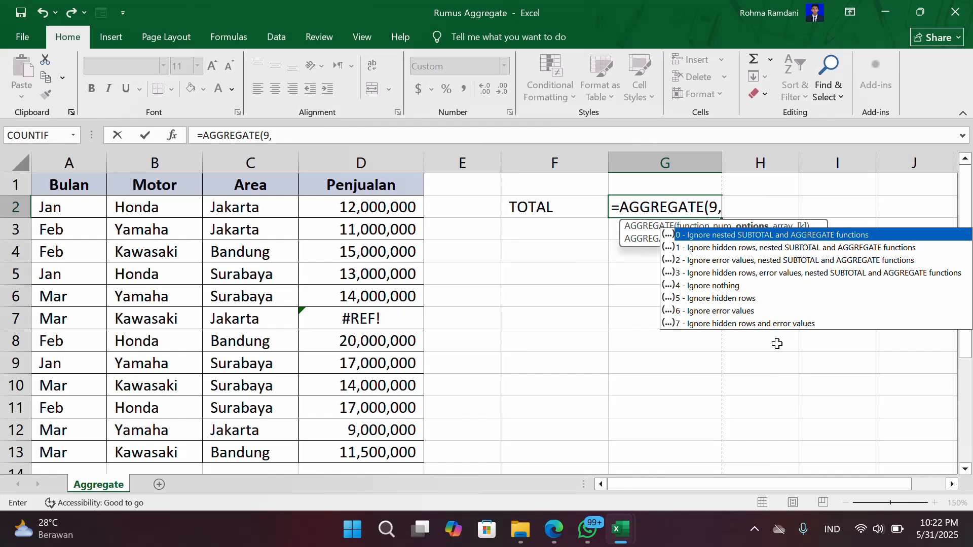
# - Finish the new G2 formula with option 7 - Ignore hidden rows and error values and the range D2:D13
pyautogui.click(754, 324)
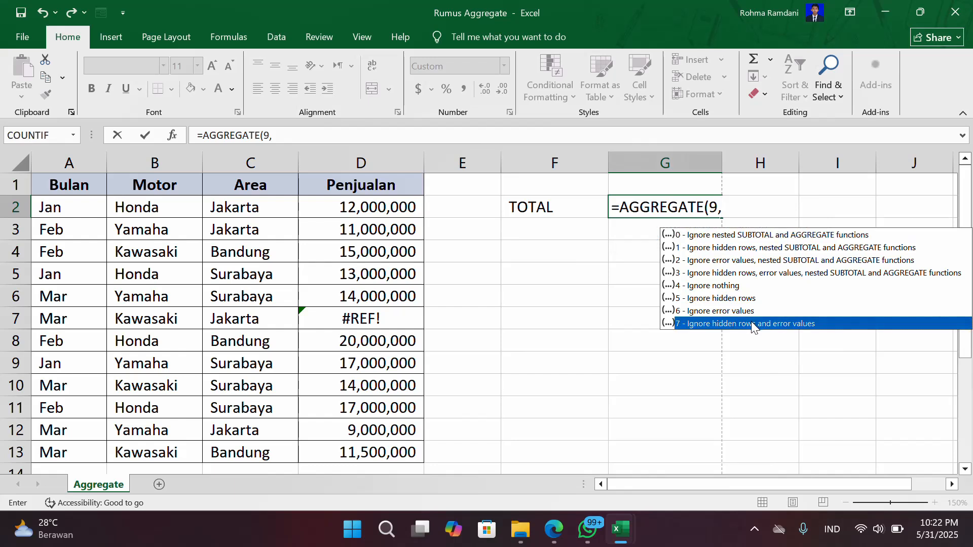
pyautogui.doubleClick(752, 324)
pyautogui.write(',')
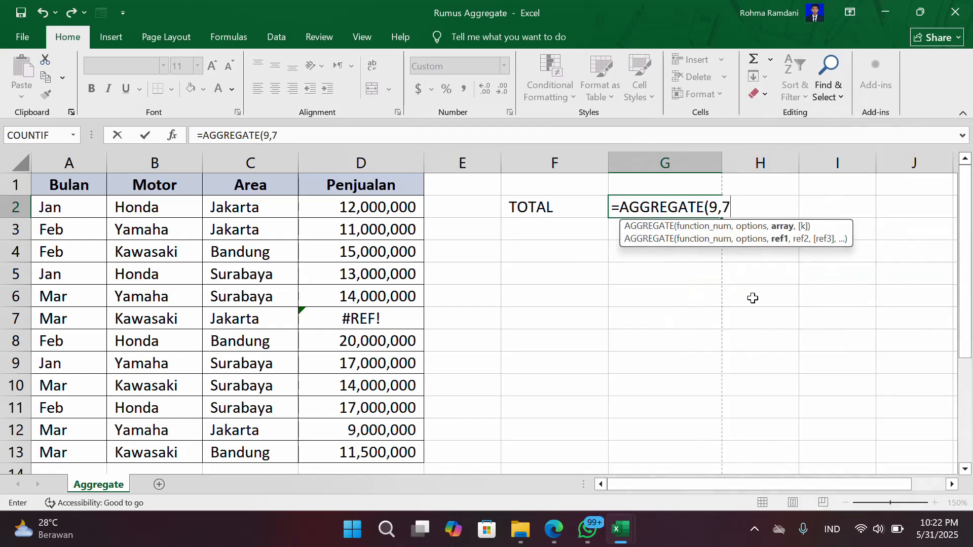
pyautogui.click(400, 207)
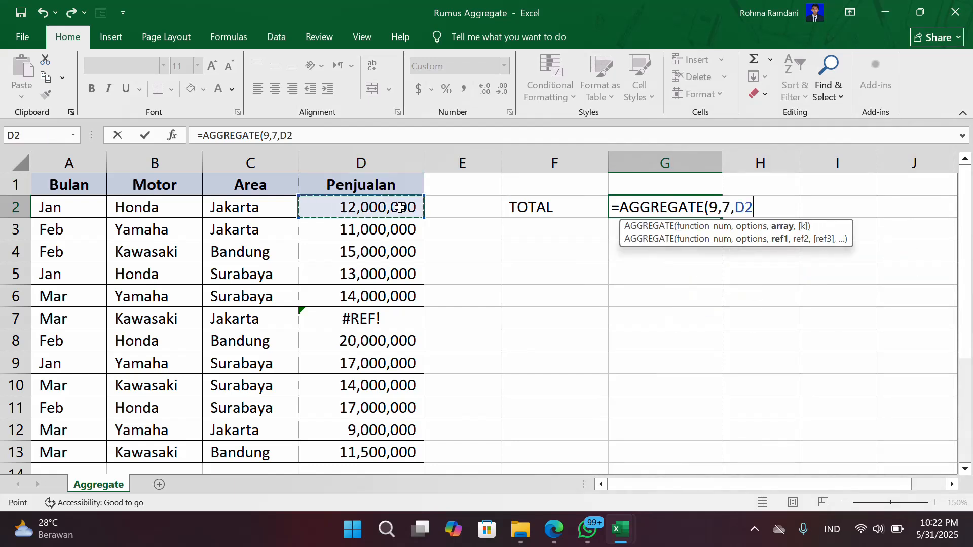
pyautogui.hotkey('ctrl', 'shift', 'Down')
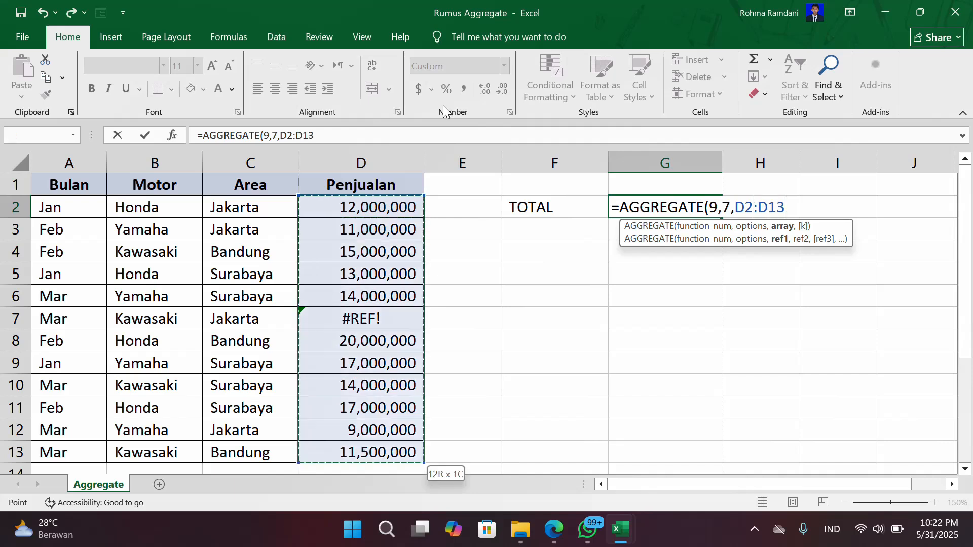
pyautogui.press('Return')
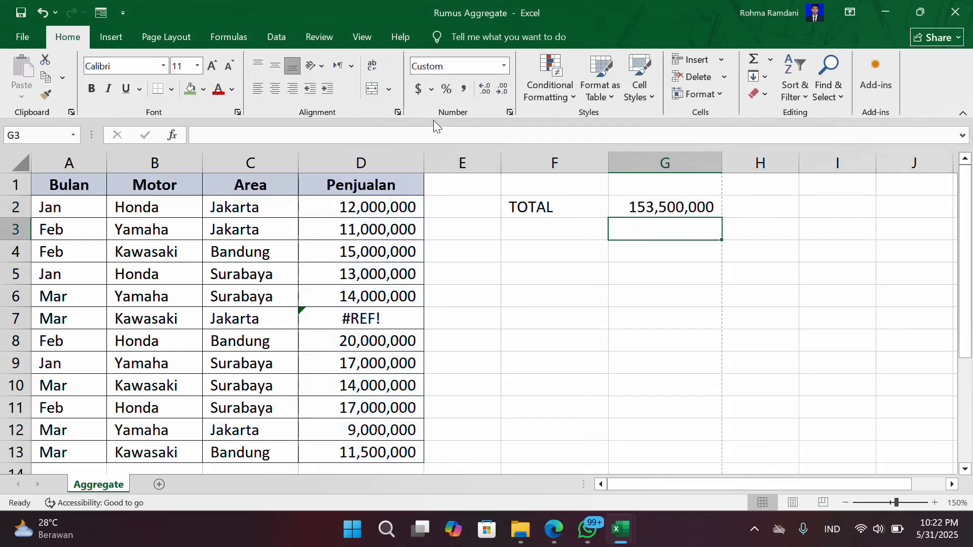